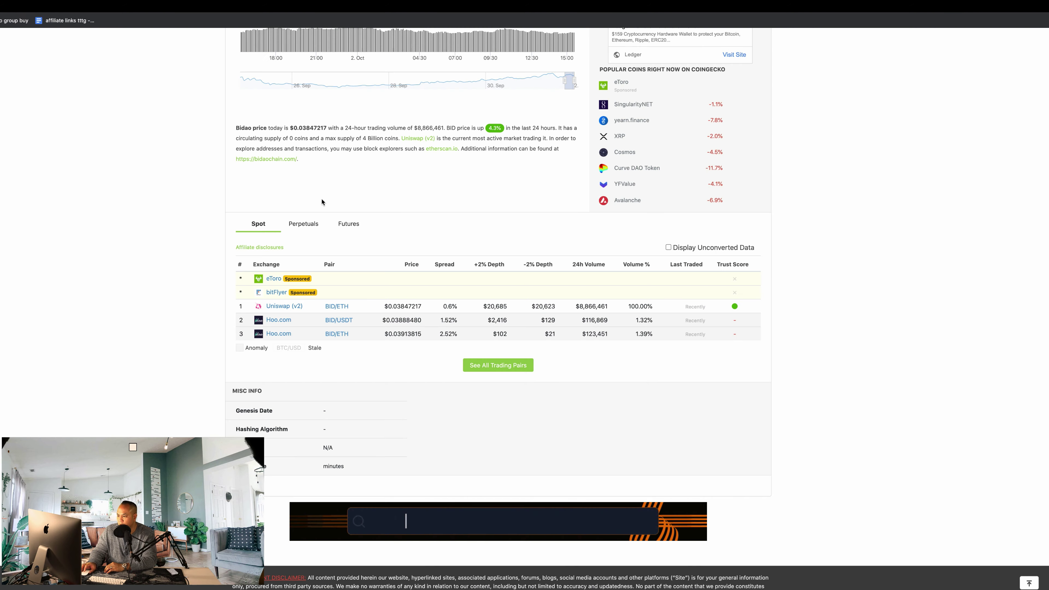
# Reload the CoinGecko Bidao price page to get fresh figures
pyautogui.scroll(10, 208, 136)
pyautogui.scroll(3, 207, 136)
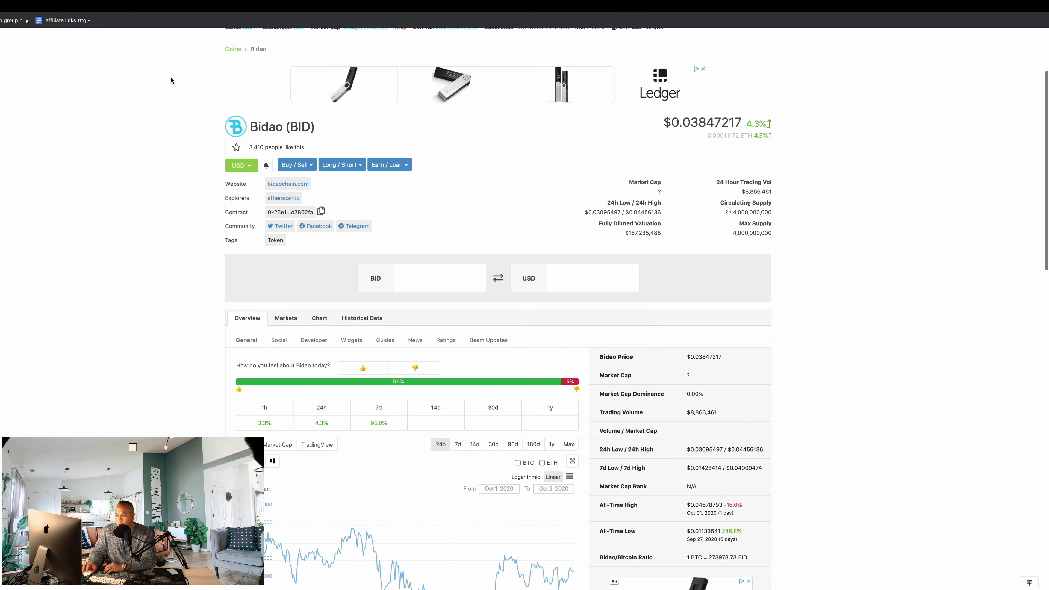
pyautogui.scroll(3, 172, 77)
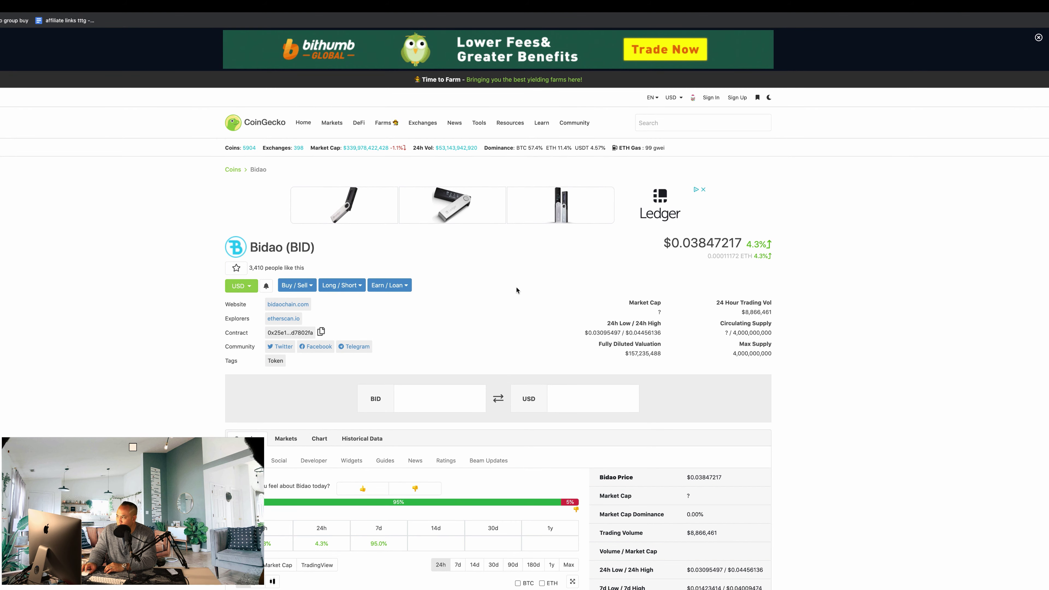
pyautogui.click(646, 121)
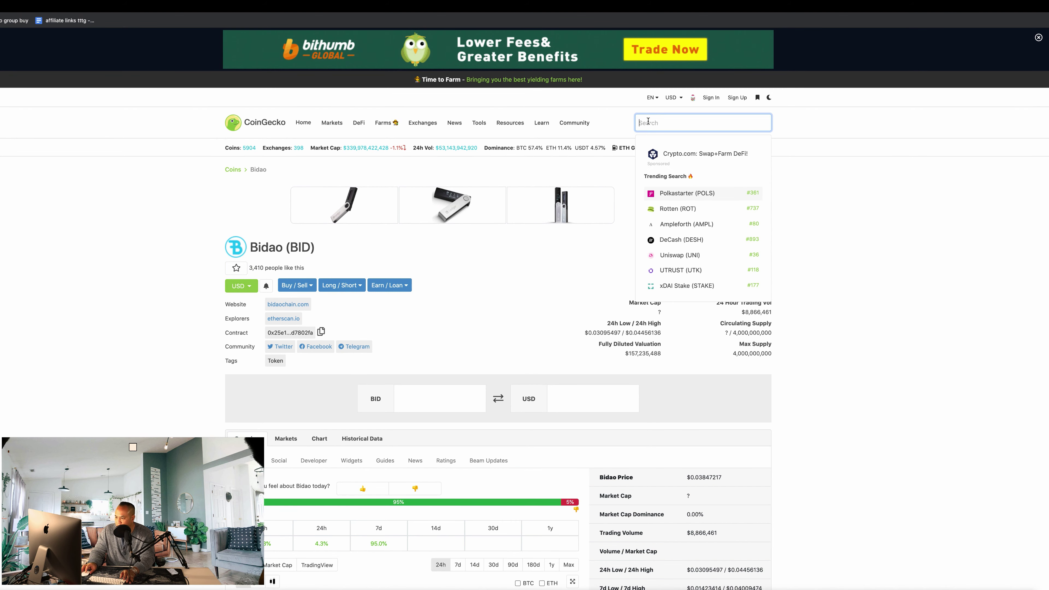
pyautogui.click(149, 239)
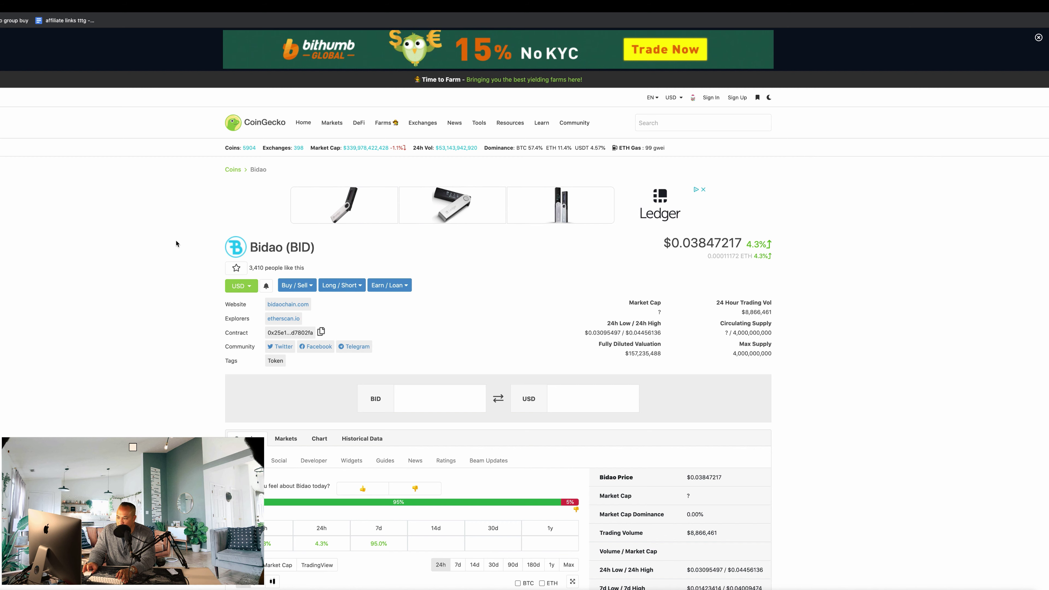
pyautogui.scroll(-1, 177, 244)
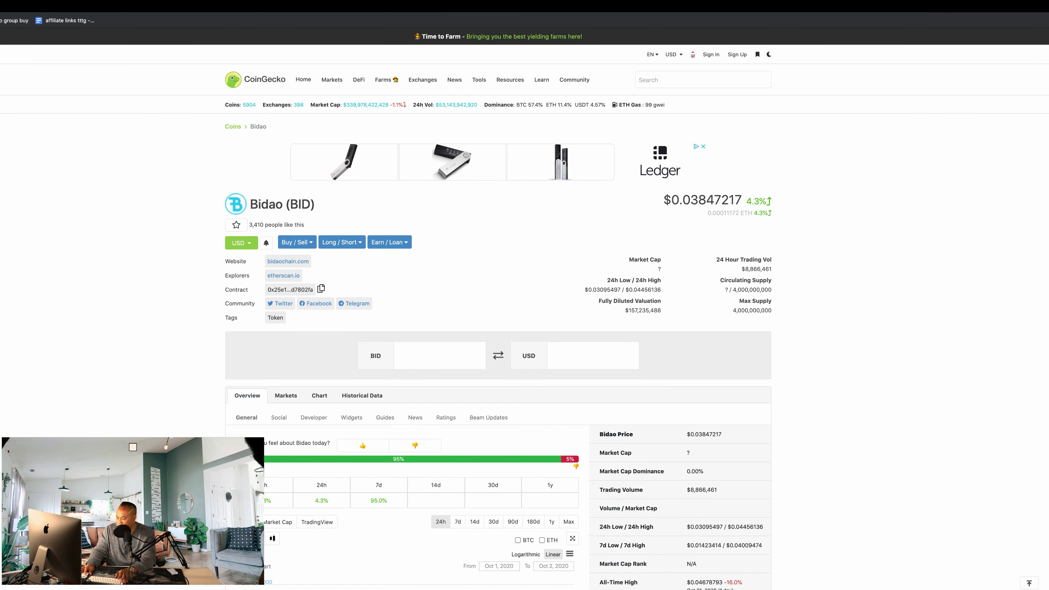
pyautogui.press('super+r')
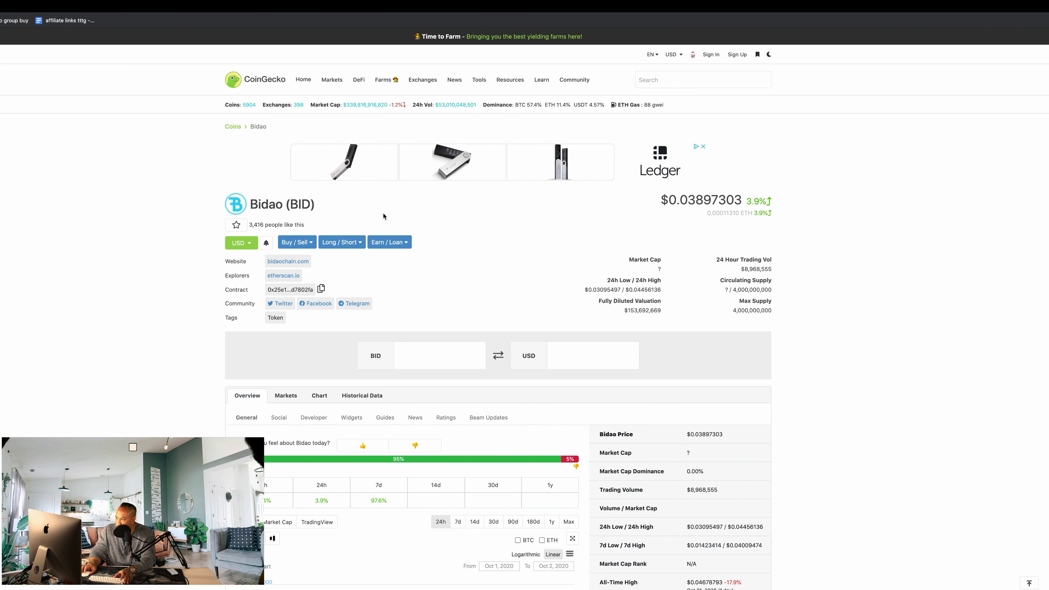
pyautogui.scroll(-4, 217, 244)
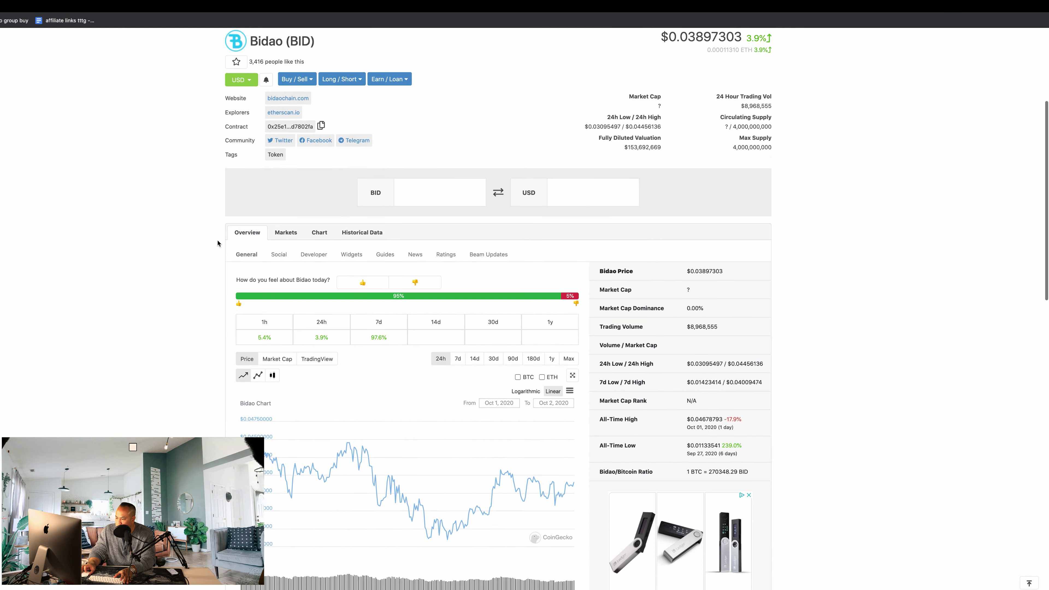
pyautogui.scroll(-12, 218, 243)
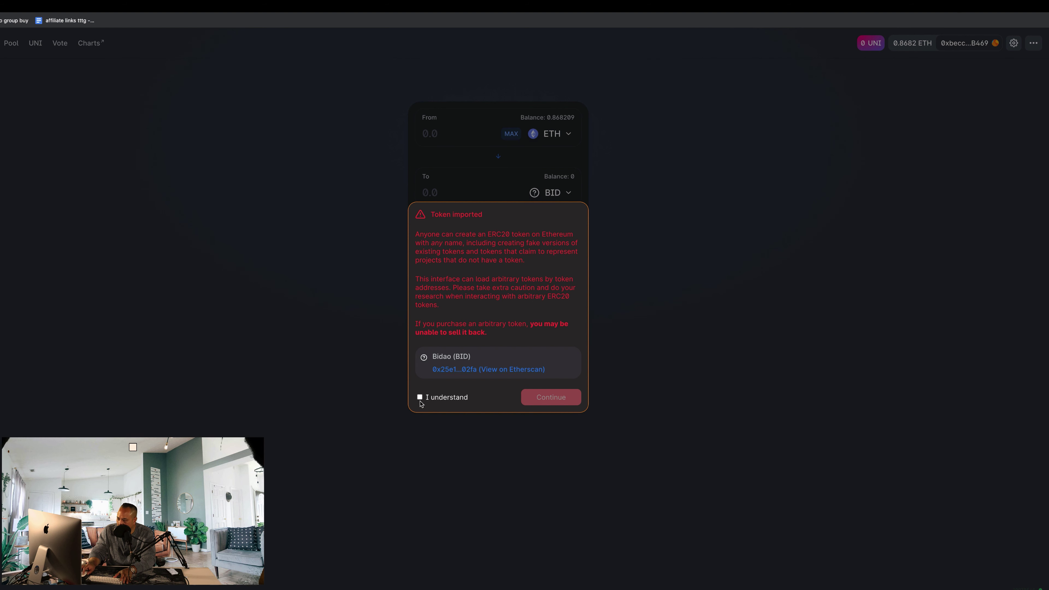
# Tick 'I understand' on the Bidao token-import warning and continue
pyautogui.click(420, 397)
pyautogui.click(557, 396)
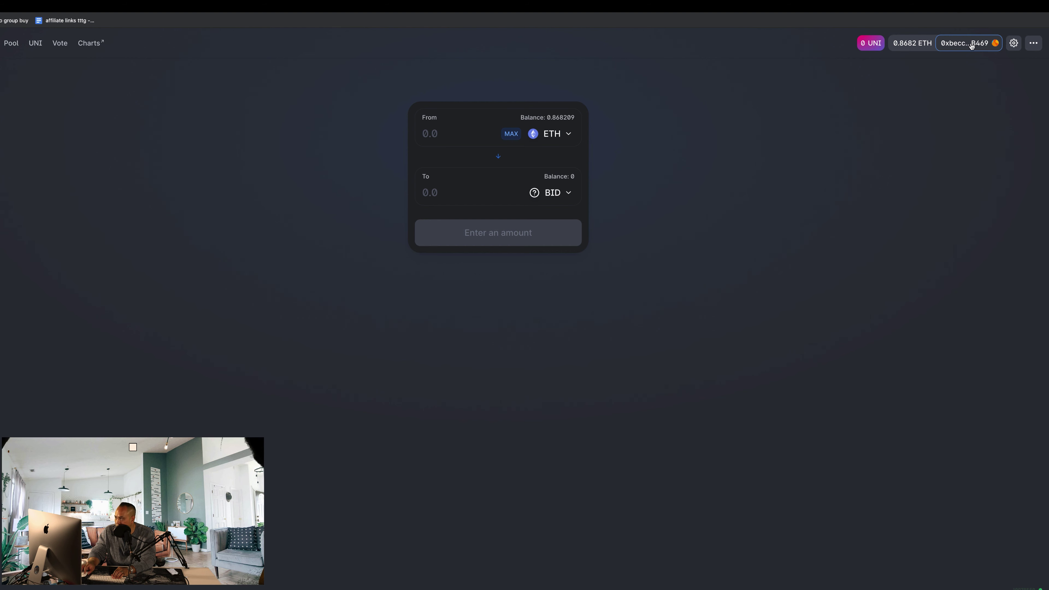
# View the connected wallet's account details in Uniswap, then close them
pyautogui.click(972, 45)
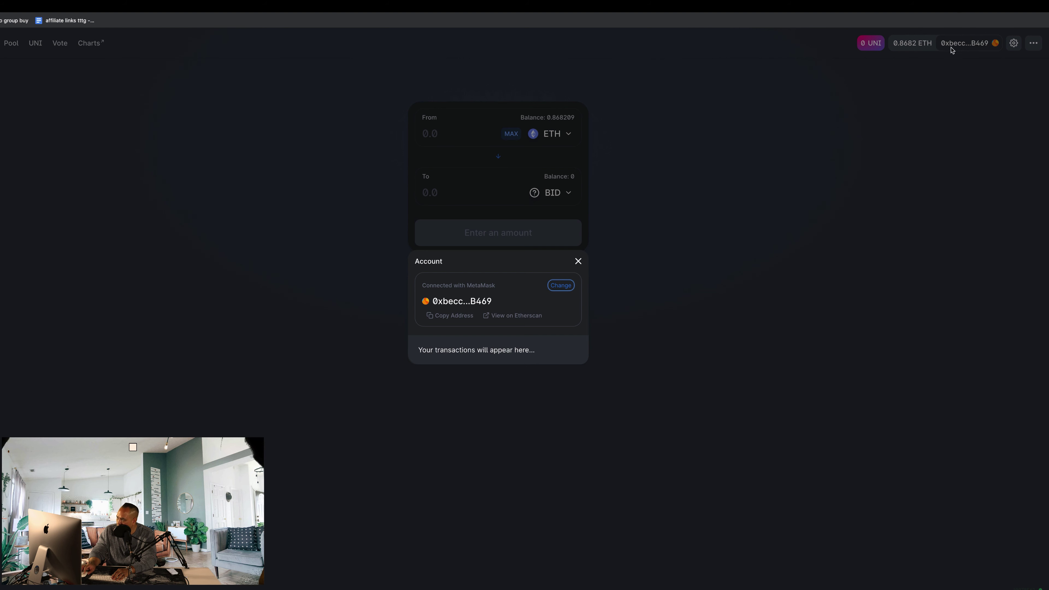
pyautogui.click(913, 76)
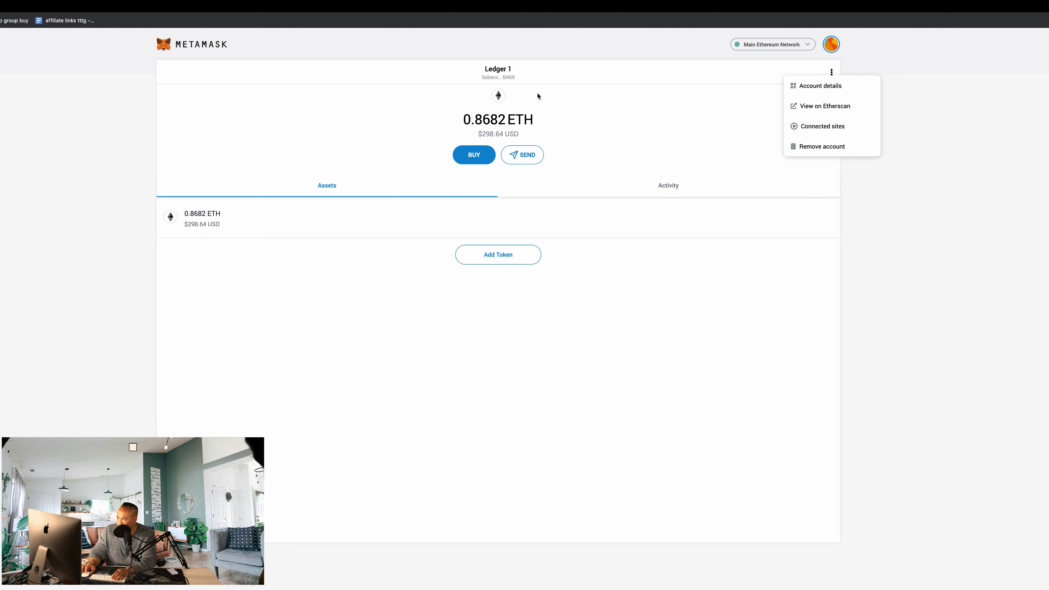
# Make Account 1 active on Main Ethereum Network and re-accept Uniswap's Bidao token warning
pyautogui.click(645, 60)
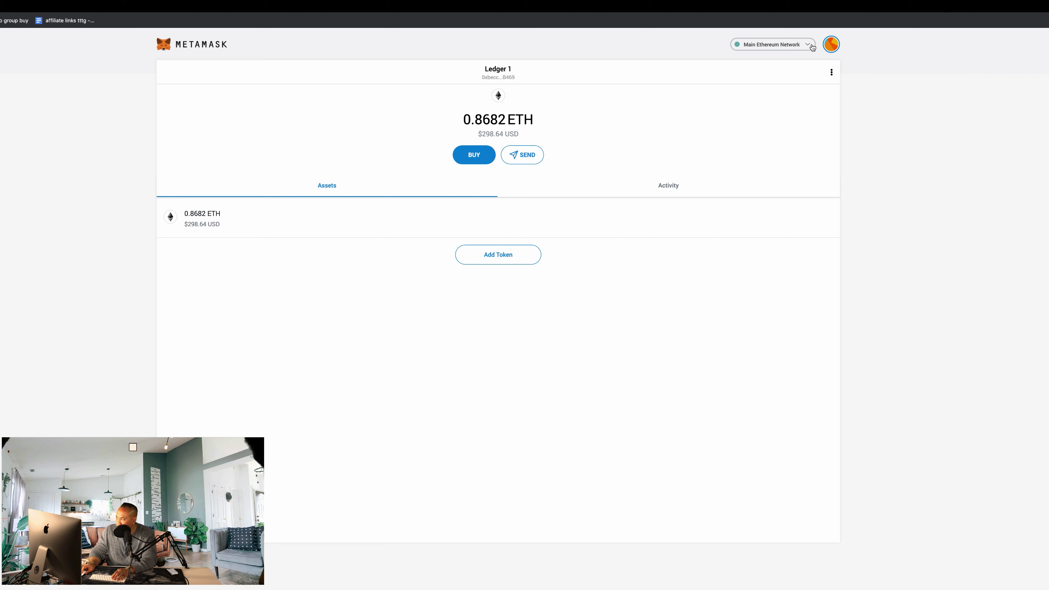
pyautogui.click(802, 45)
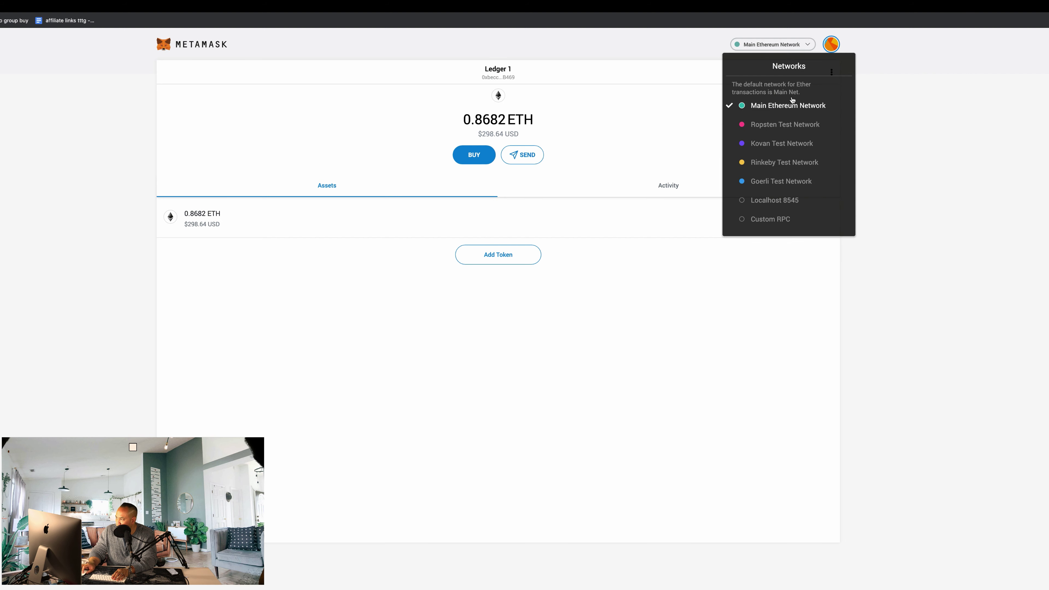
pyautogui.click(784, 116)
pyautogui.click(831, 48)
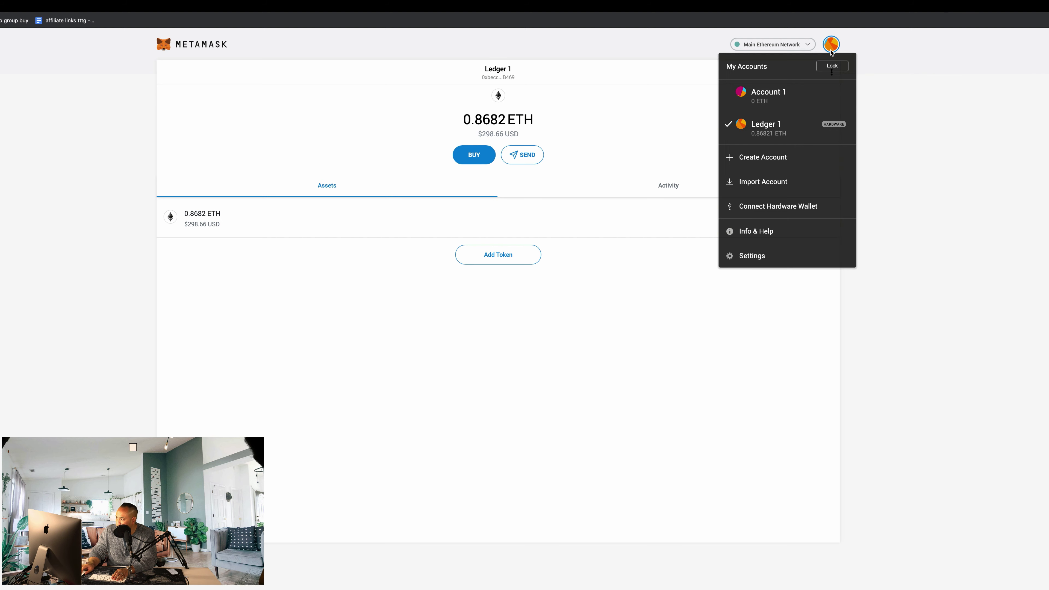
pyautogui.click(760, 101)
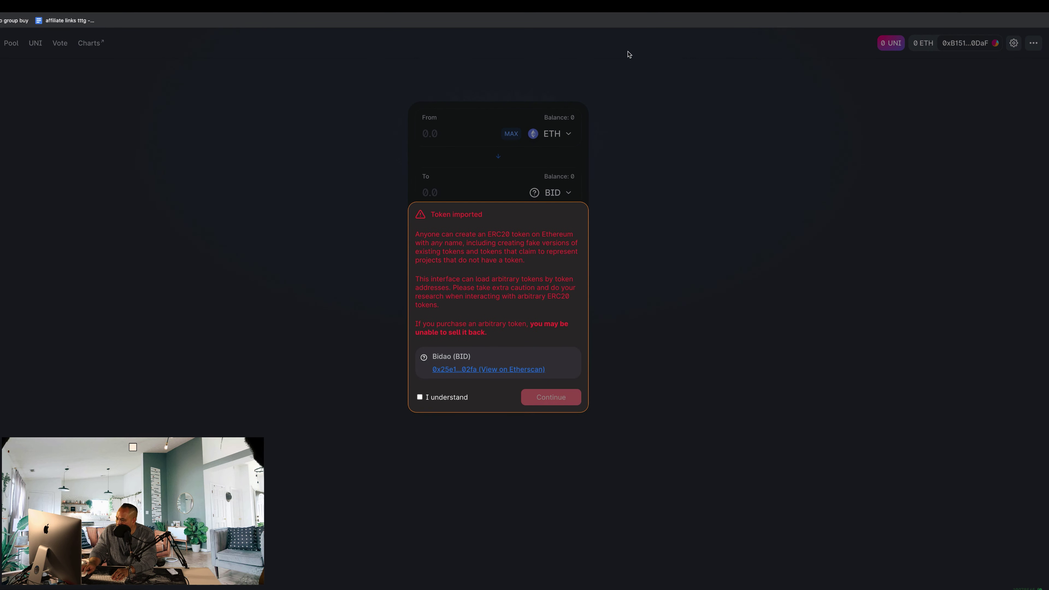
pyautogui.click(420, 398)
pyautogui.click(551, 397)
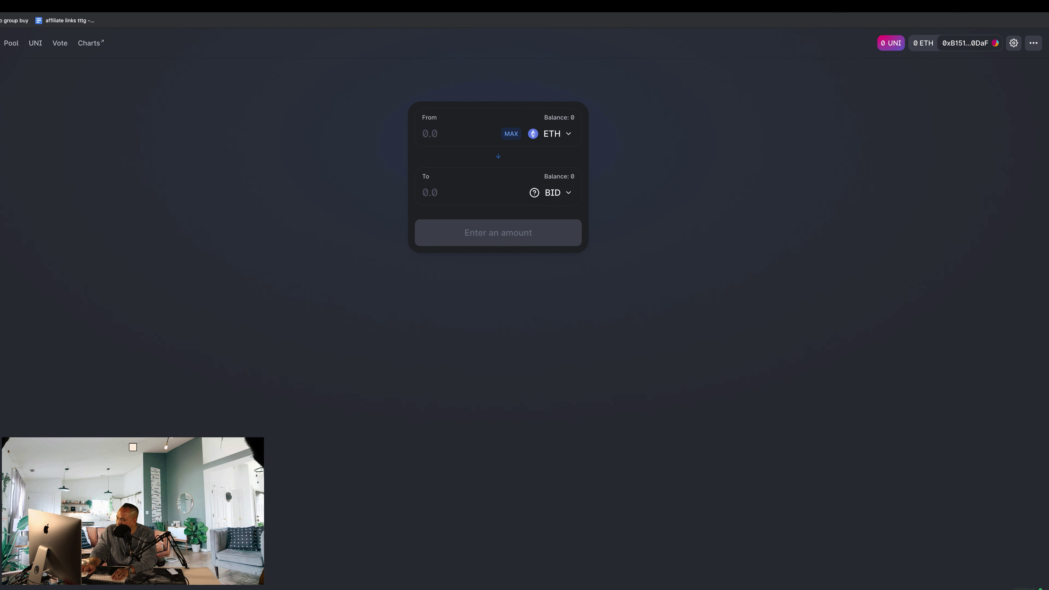
# Switch MetaMask's active account back to the Ledger 1 hardware wallet
pyautogui.hotkey('ctrl', 'Tab')
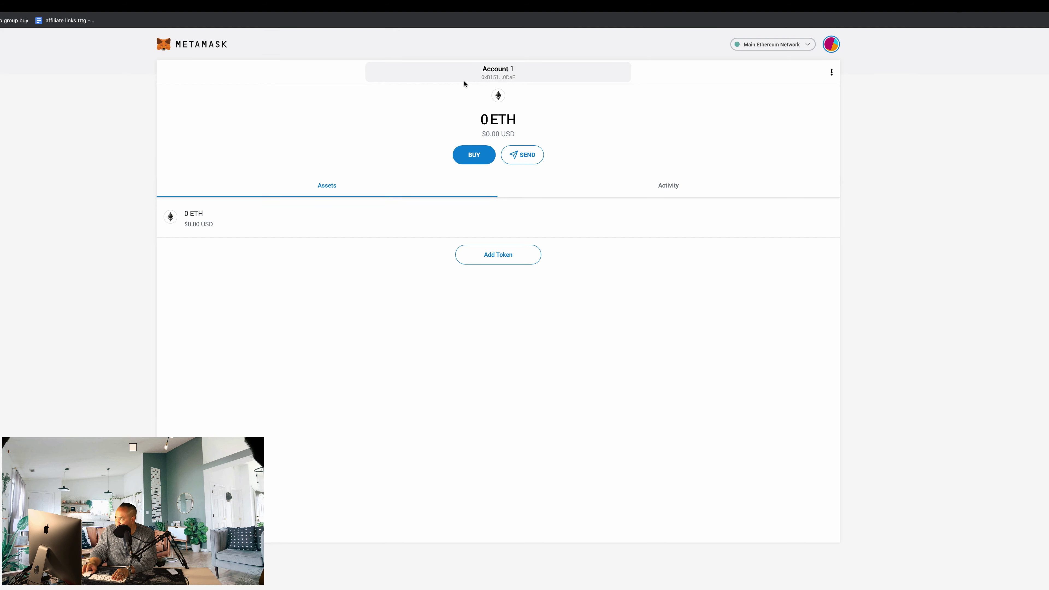
pyautogui.click(831, 45)
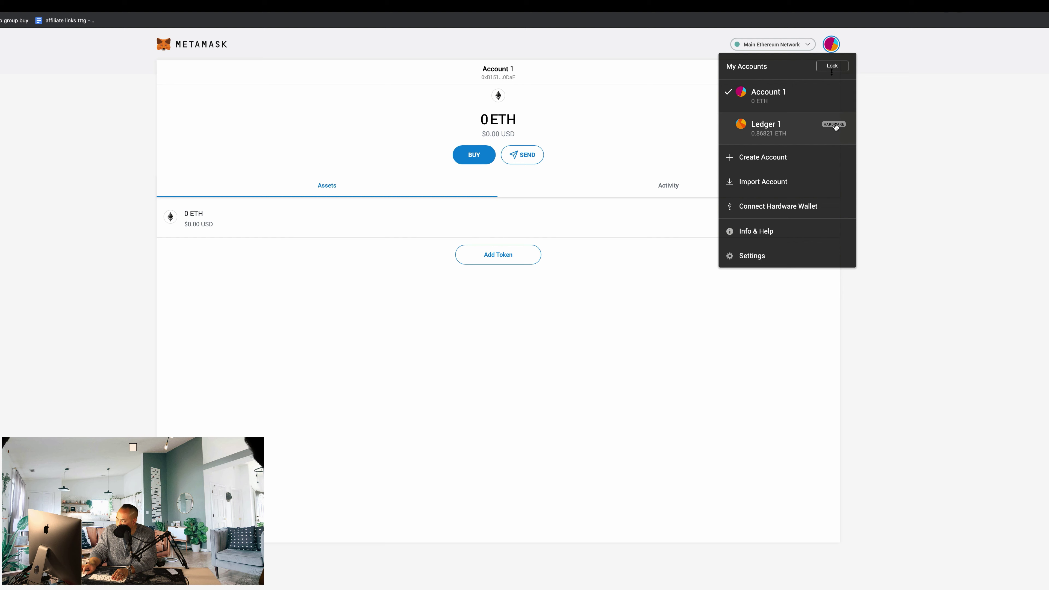
pyautogui.click(805, 132)
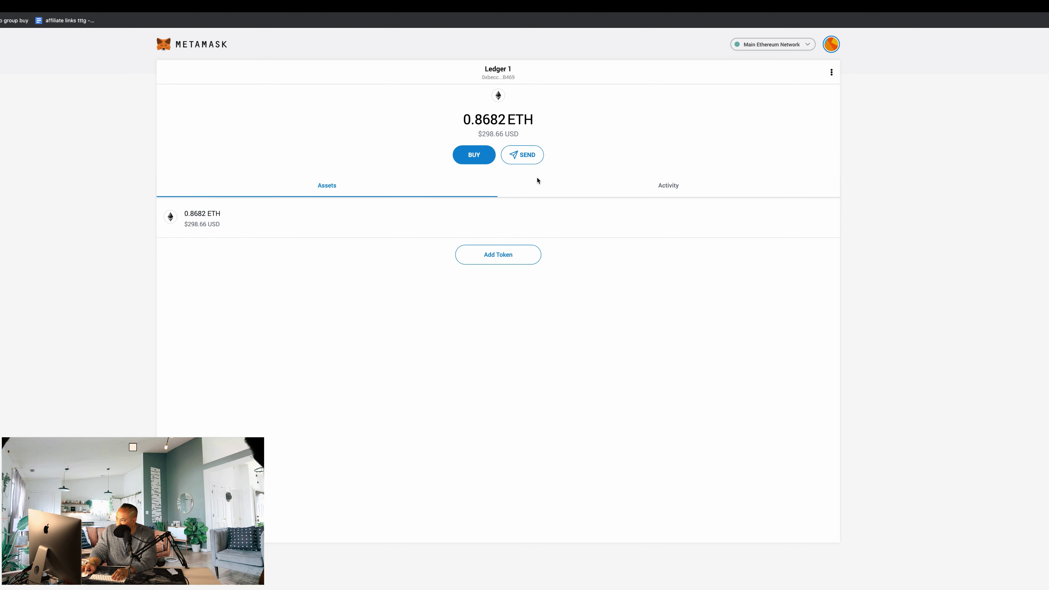
# Reload the Uniswap swap page and accept the Bidao imported-token warning again
pyautogui.hotkey('ctrl', 'Tab')
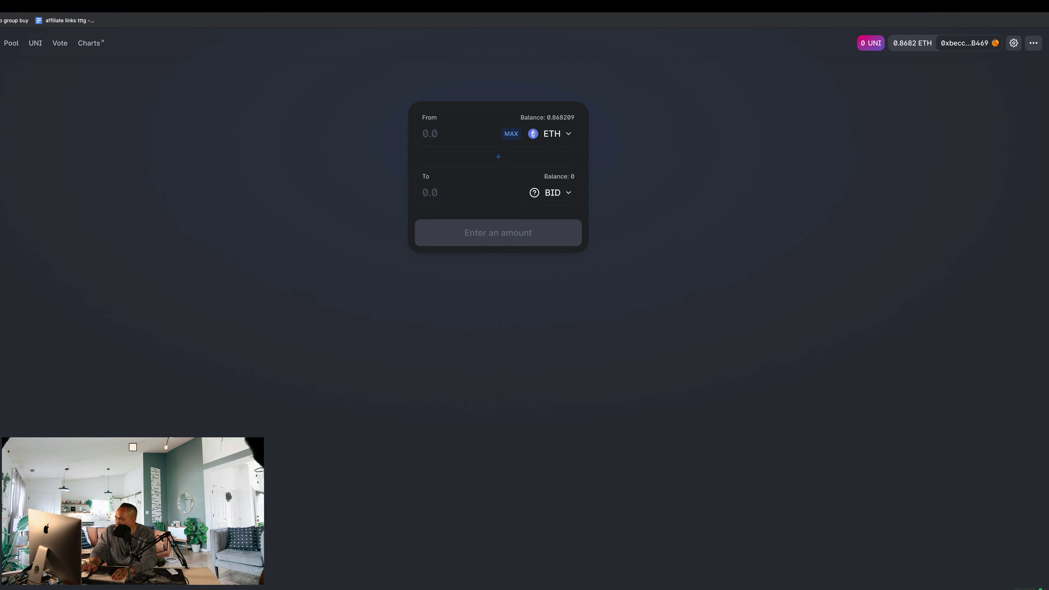
pyautogui.press('super+r')
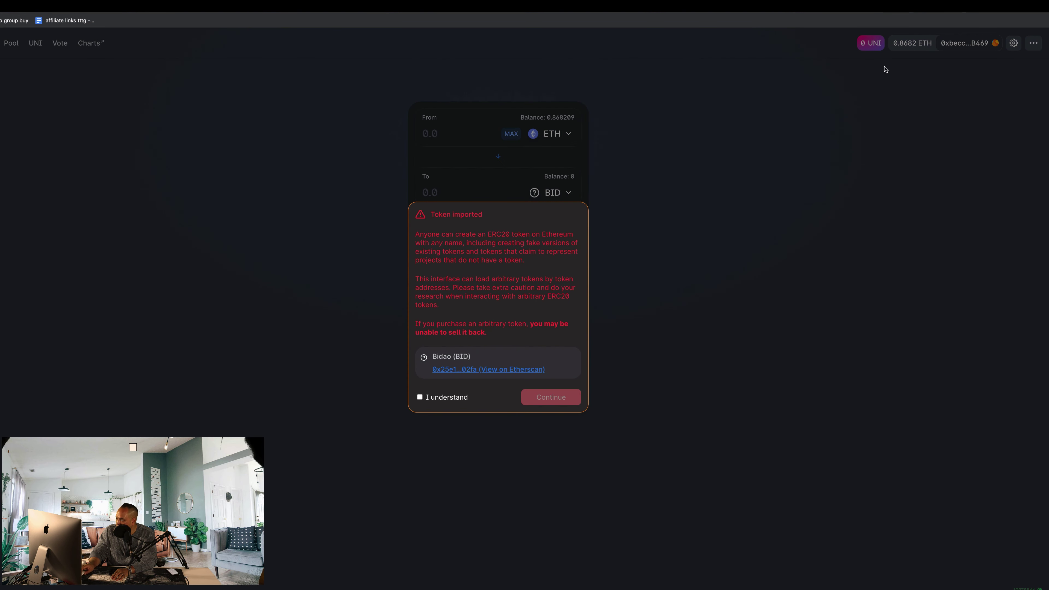
pyautogui.click(420, 397)
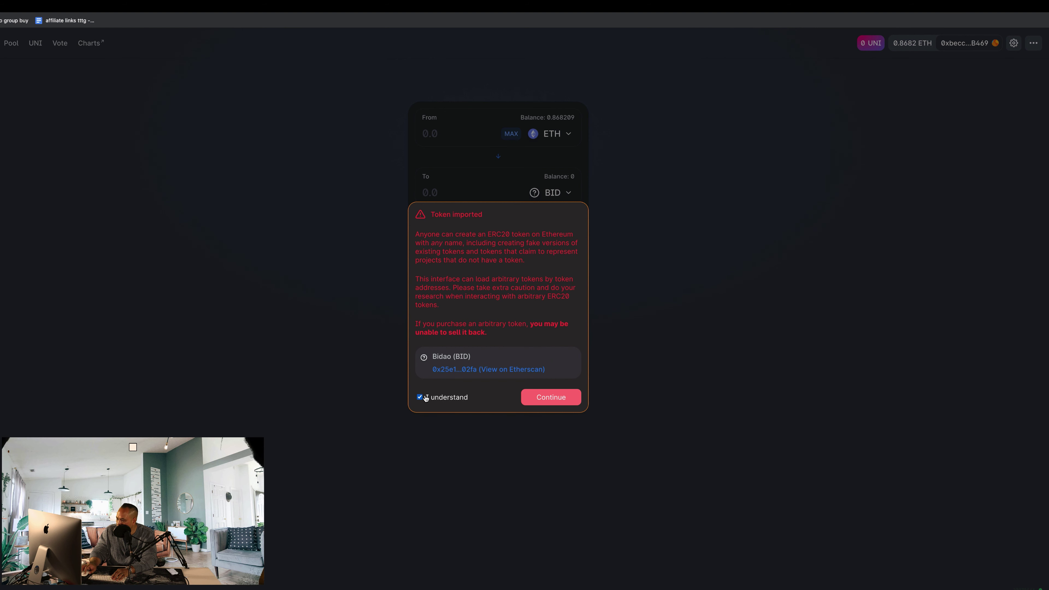
pyautogui.click(524, 400)
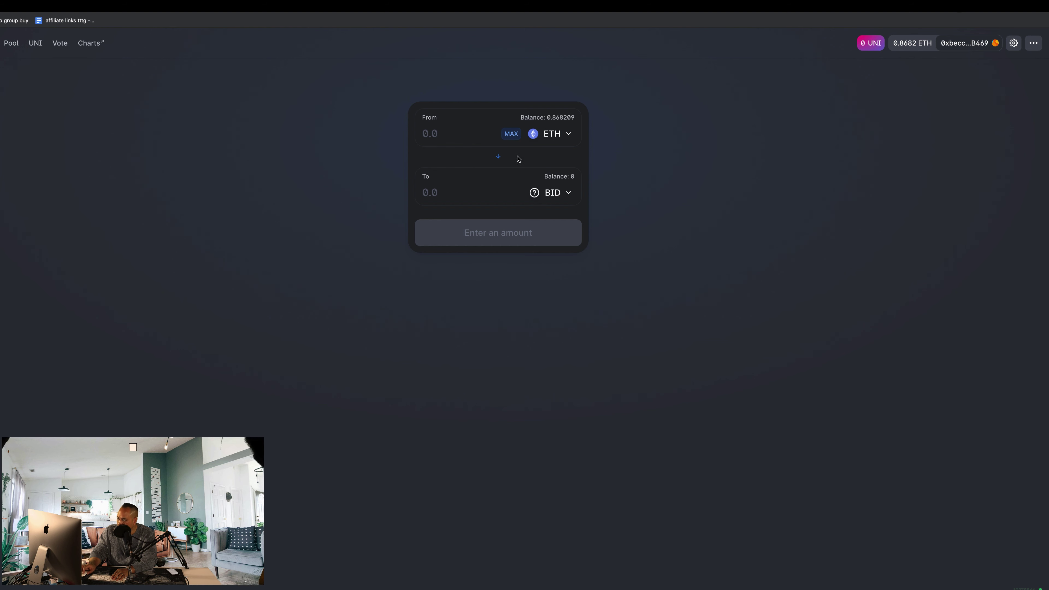
# Enter 0.1 ETH as the amount and review the swap for about 942.761 BID
pyautogui.click(511, 134)
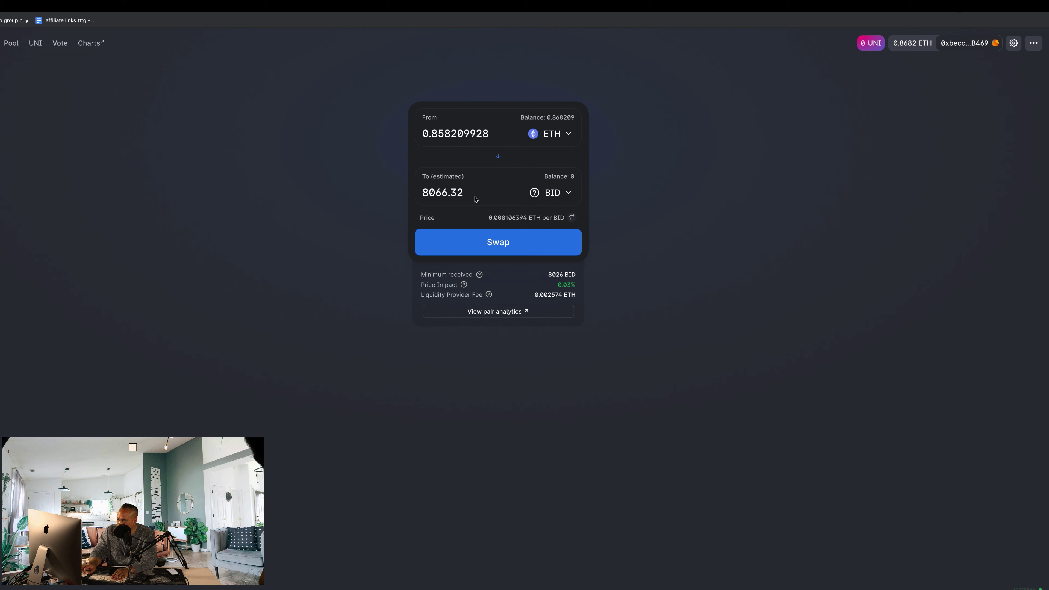
pyautogui.moveTo(493, 134); pyautogui.dragTo(435, 136)
pyautogui.press('BackSpace')
pyautogui.press('BackSpace')
pyautogui.write('1')
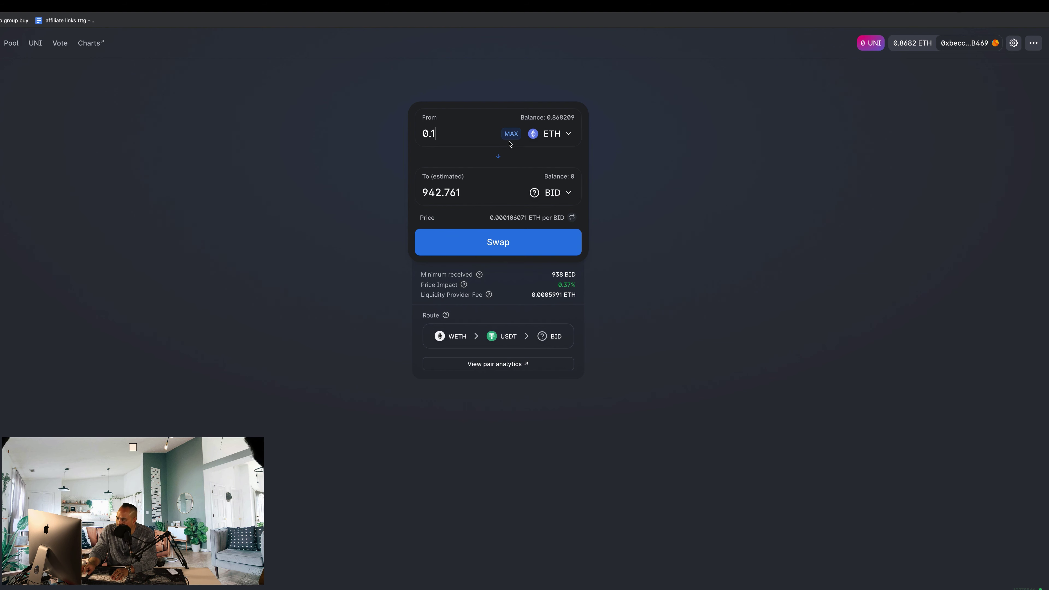
pyautogui.click(501, 245)
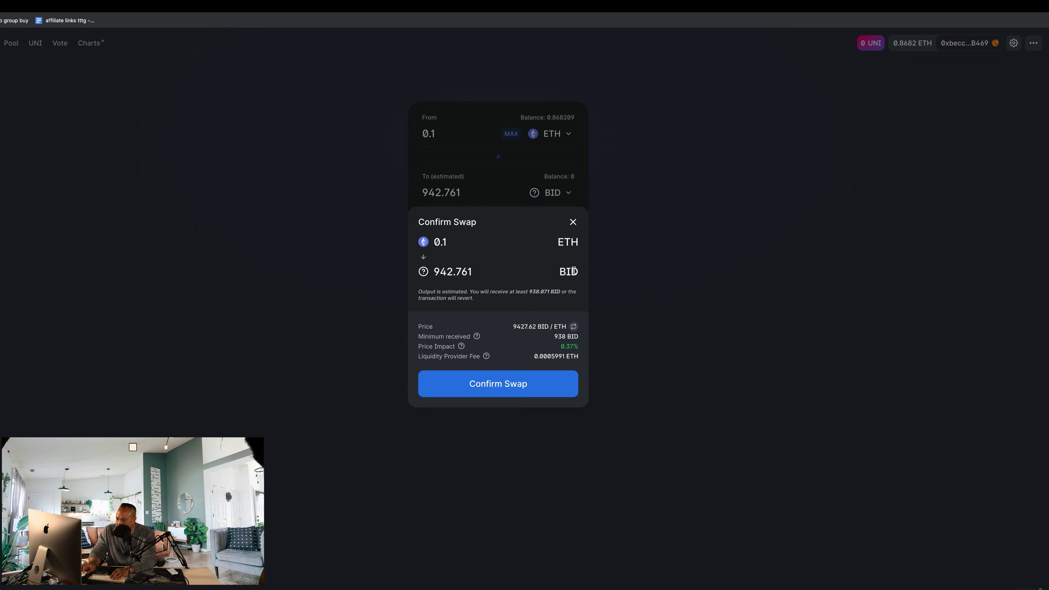
# Confirm the 0.1 ETH-to-BID swap, sending it to MetaMask for approval
pyautogui.click(507, 390)
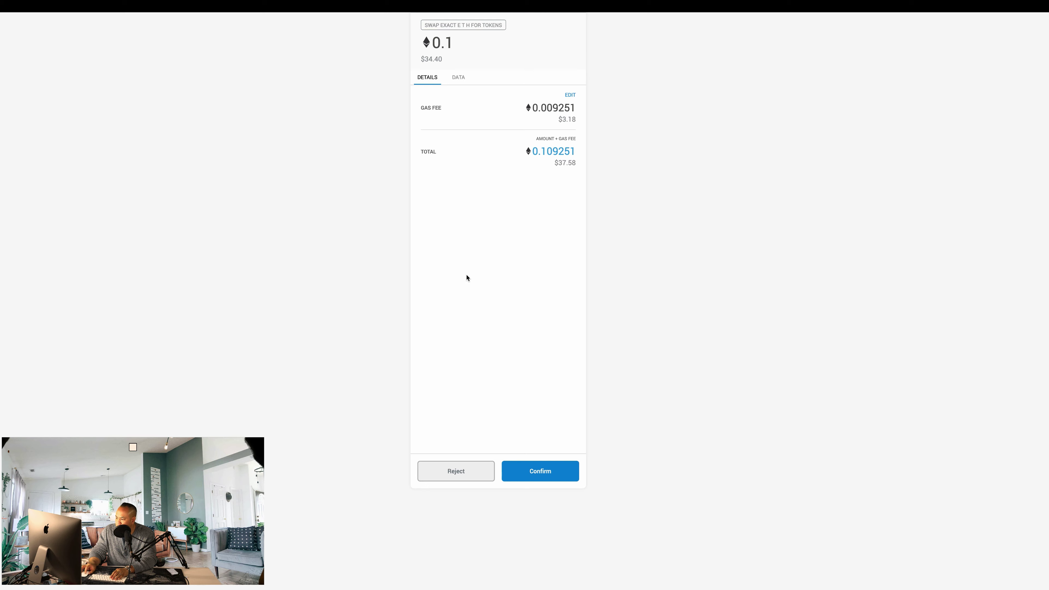